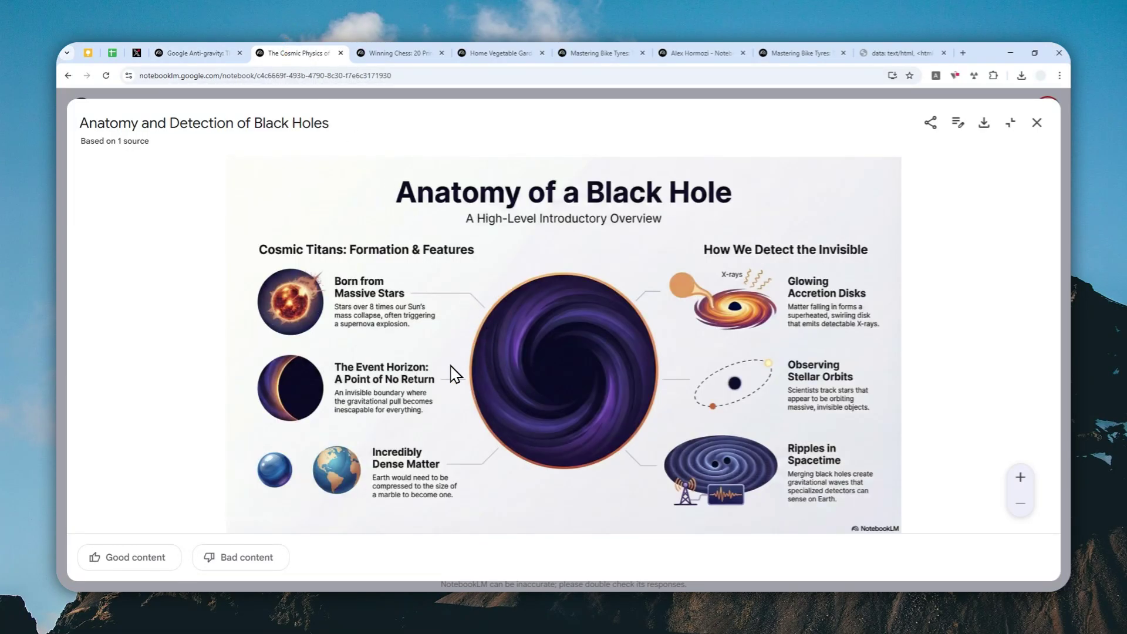
- Preview the chess, gardening, bike tire, business plan, black hole and Google Antigravity infographics across the notebook tabs
click(393, 53)
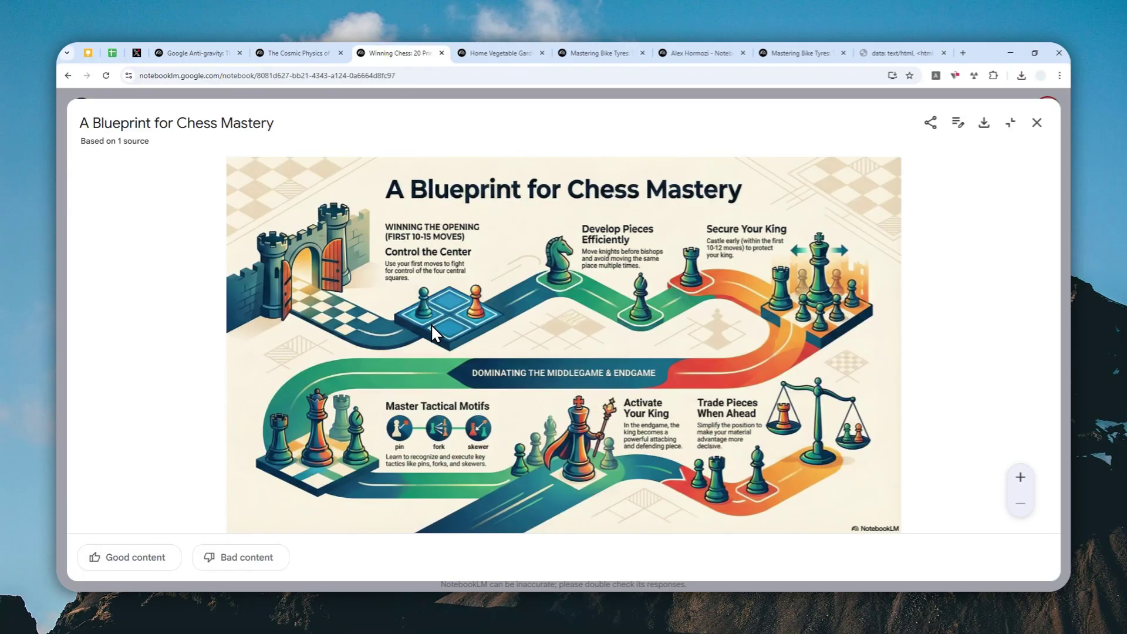
click(490, 50)
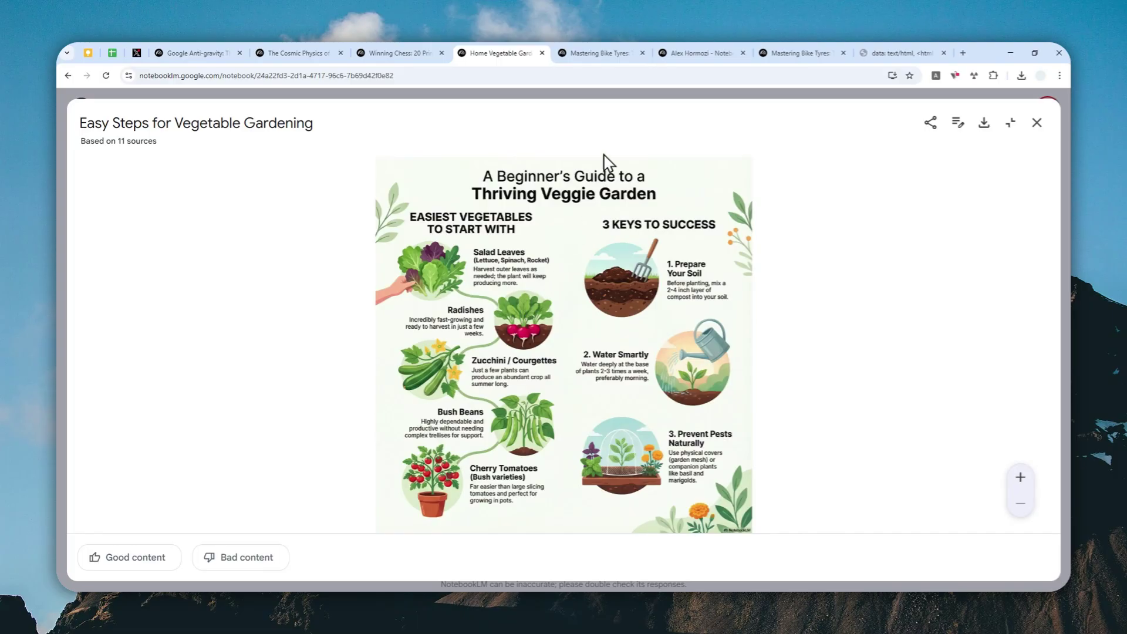
click(622, 50)
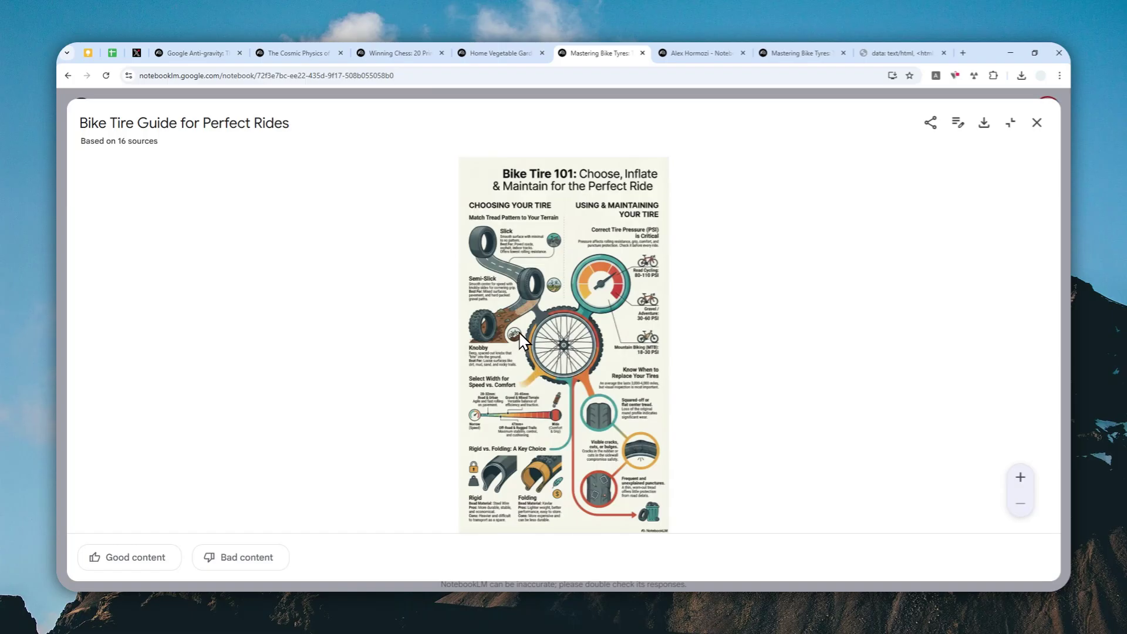
click(694, 51)
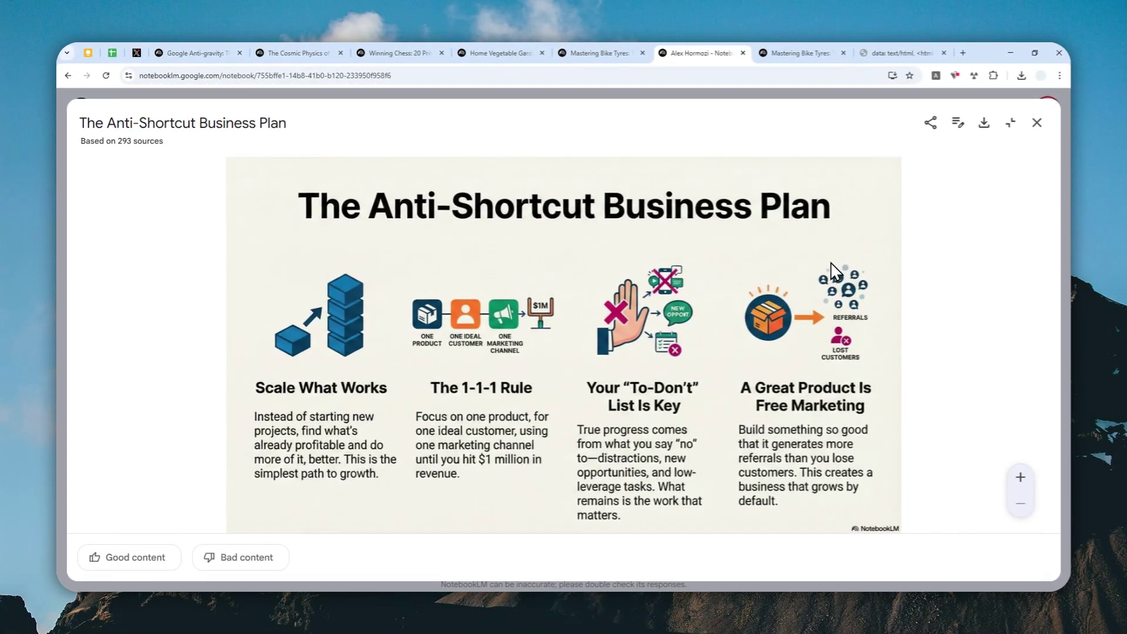
click(811, 53)
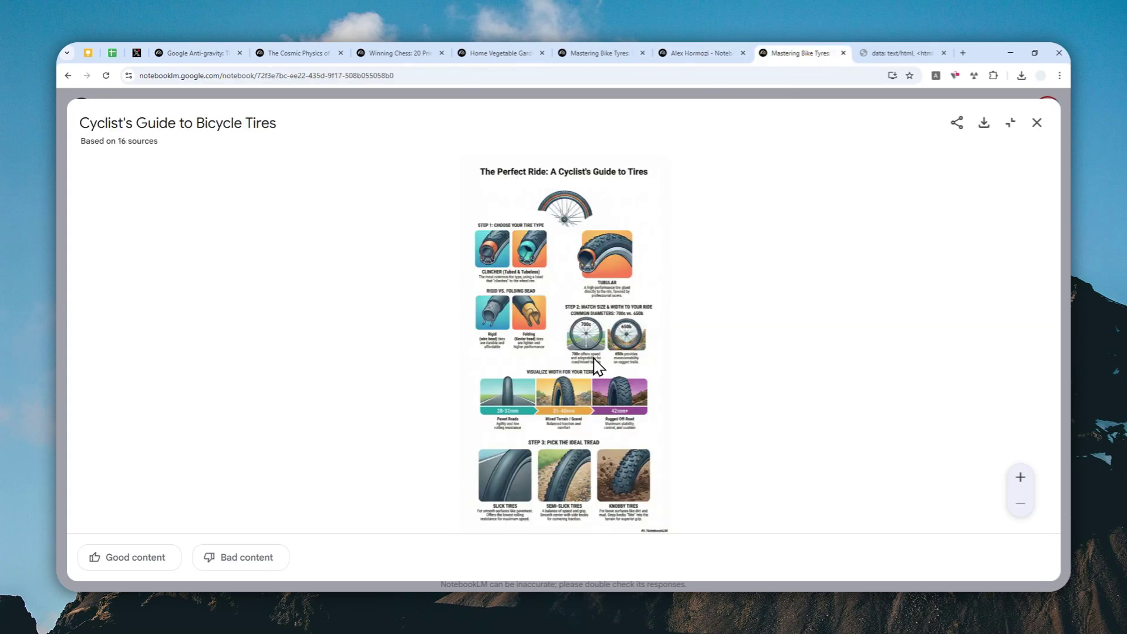
click(418, 52)
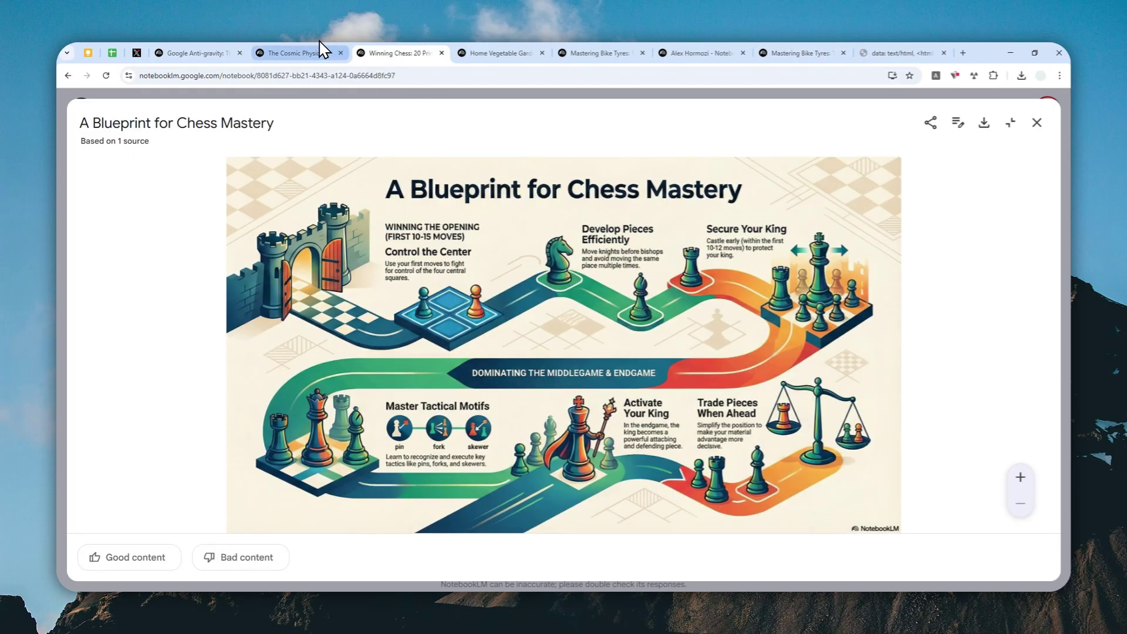
click(303, 50)
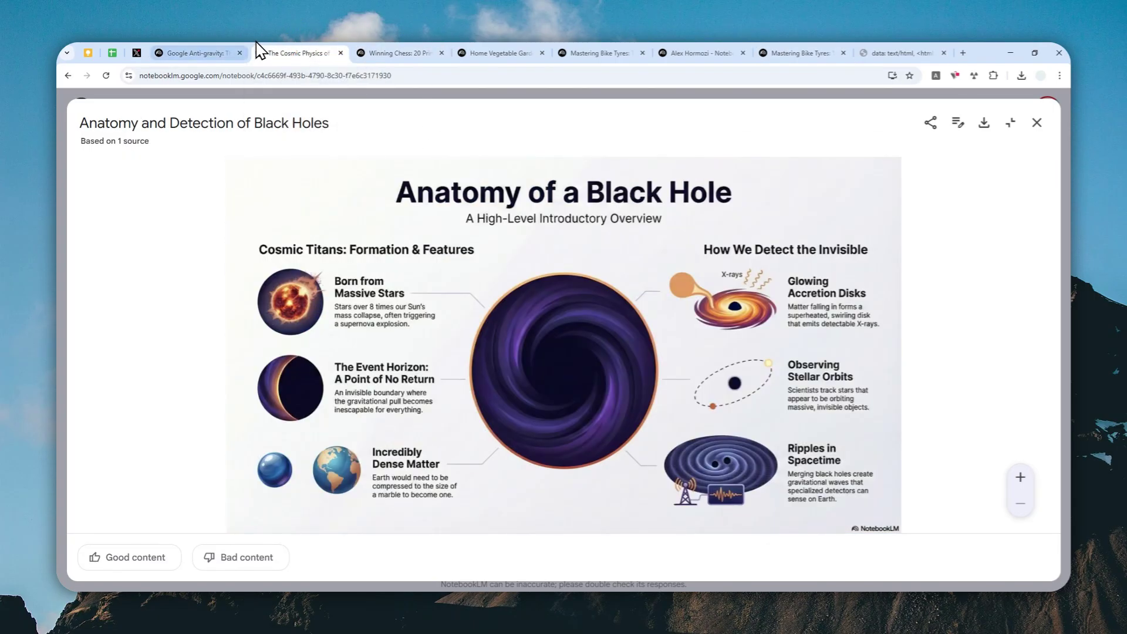
click(183, 52)
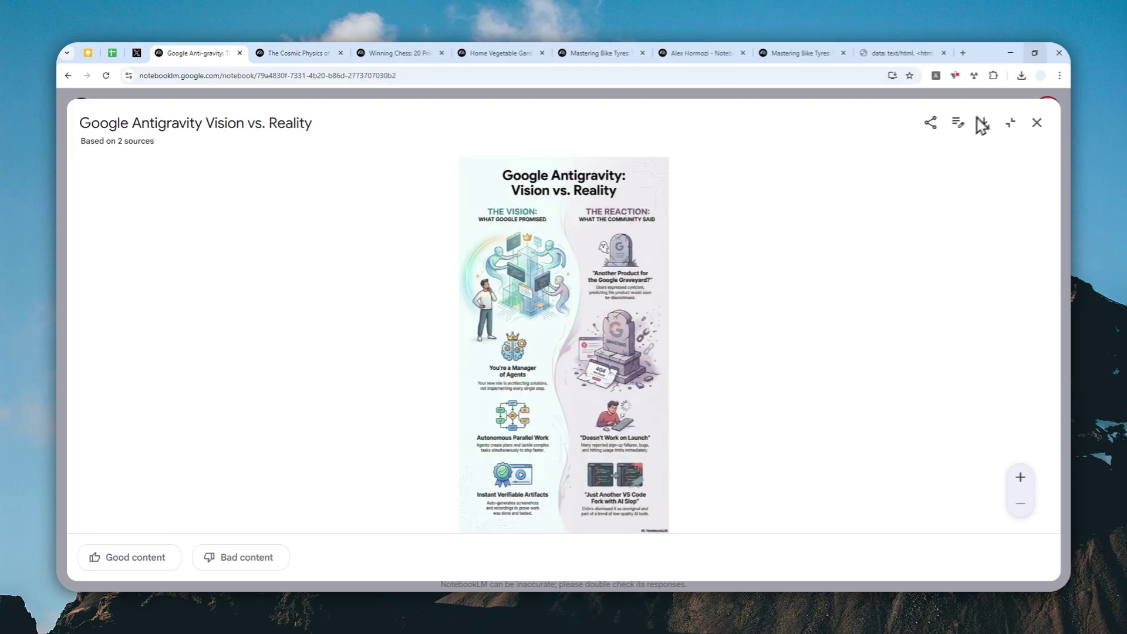
- Go to NotebookLM in a new tab and open the Understanding Electrical Units notebook
click(963, 53)
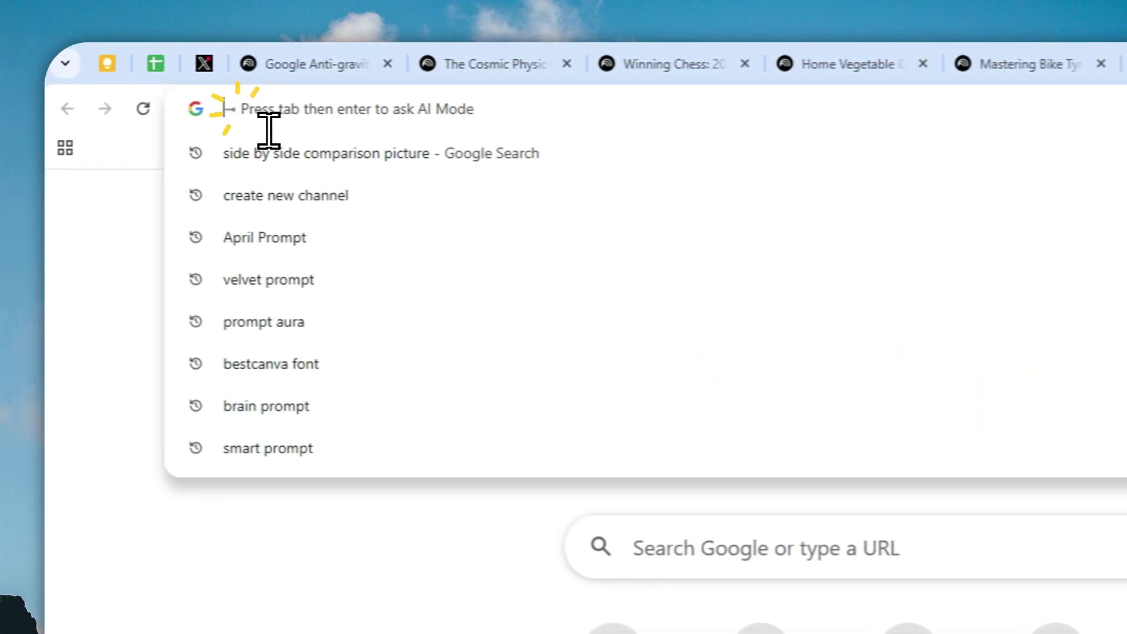
text(note)
key(Return)
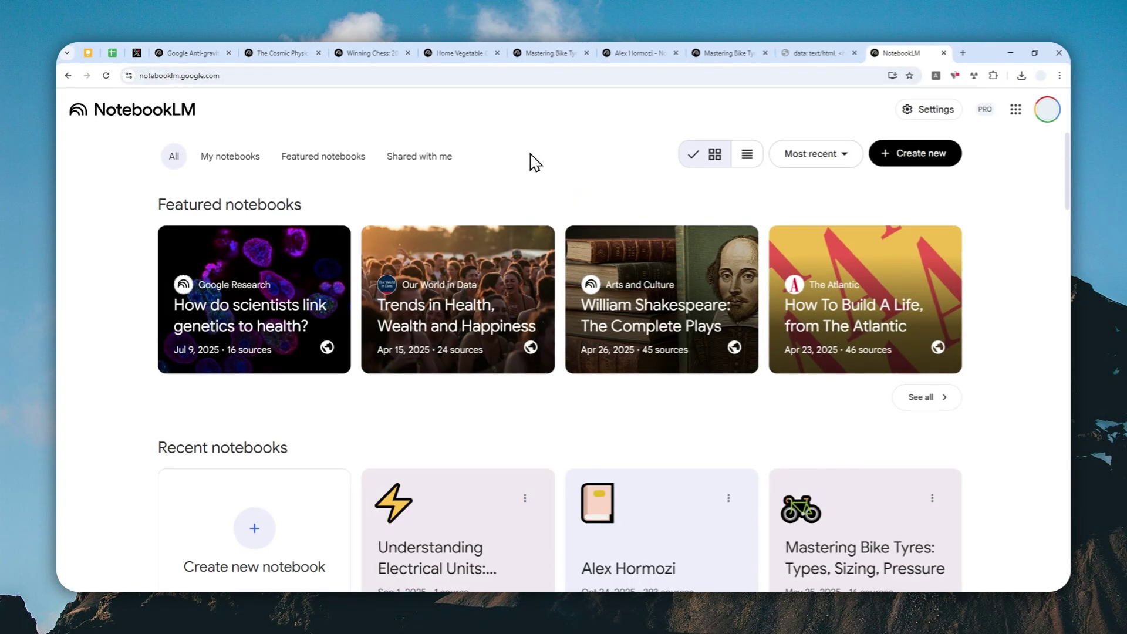
scroll(532, 161, down, 5)
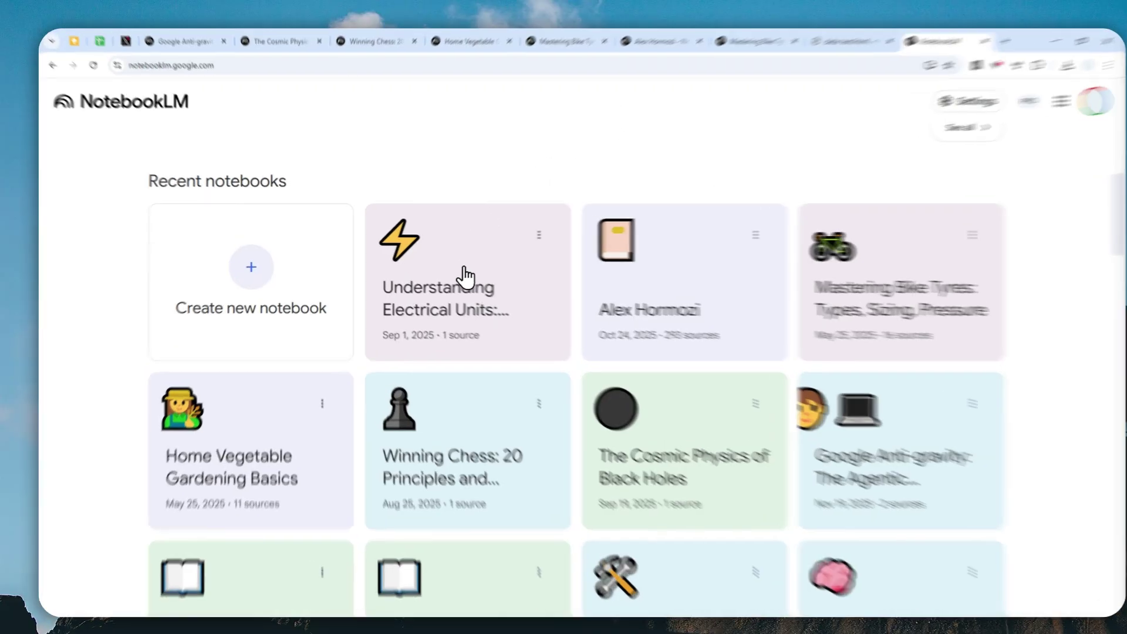
click(404, 297)
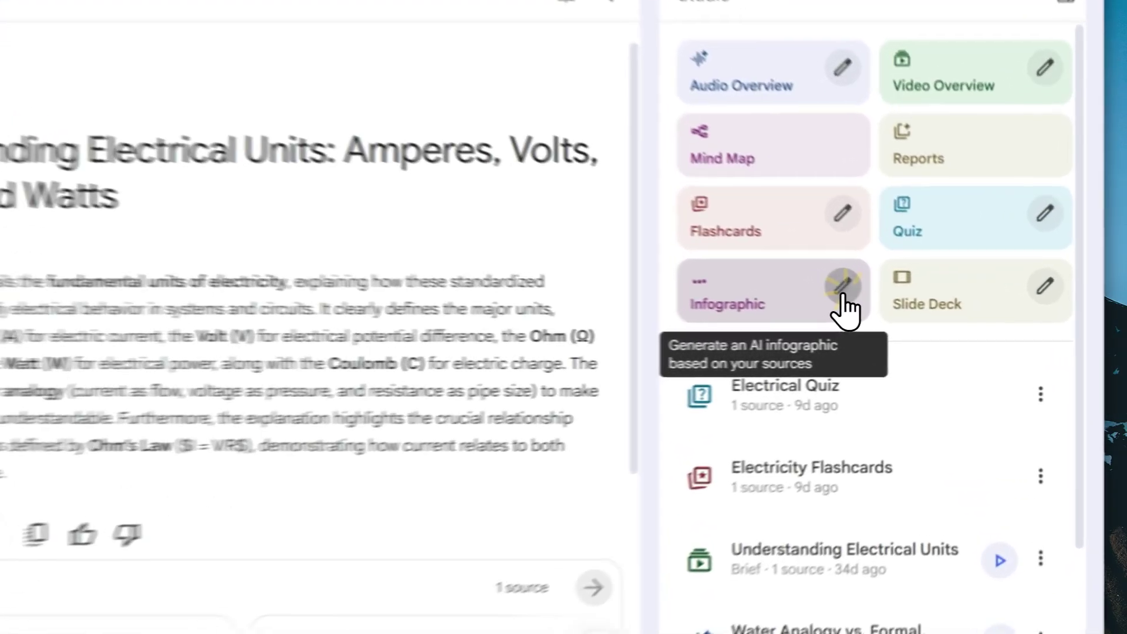
- Customize the infographic with English language, Portrait orientation and Standard detail
click(920, 320)
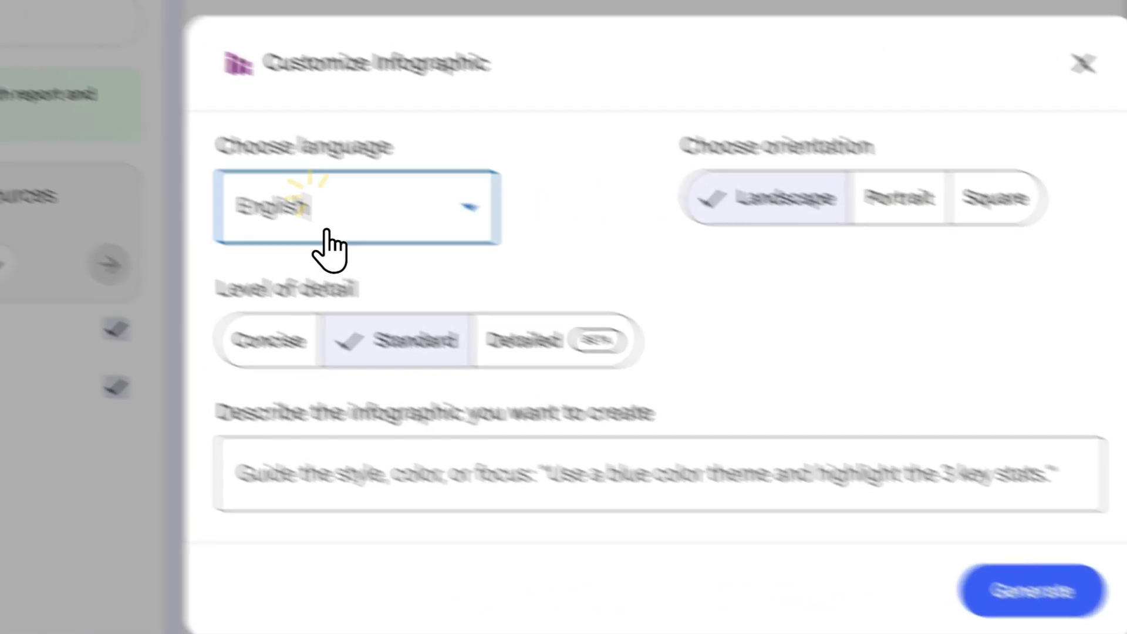
click(179, 176)
click(512, 271)
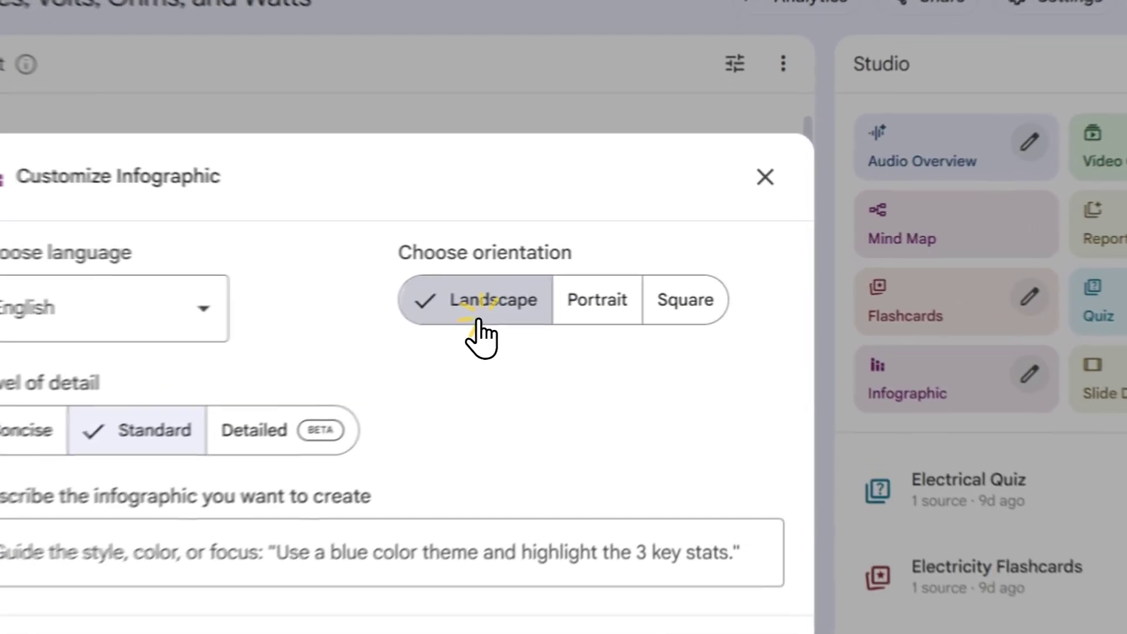
click(618, 284)
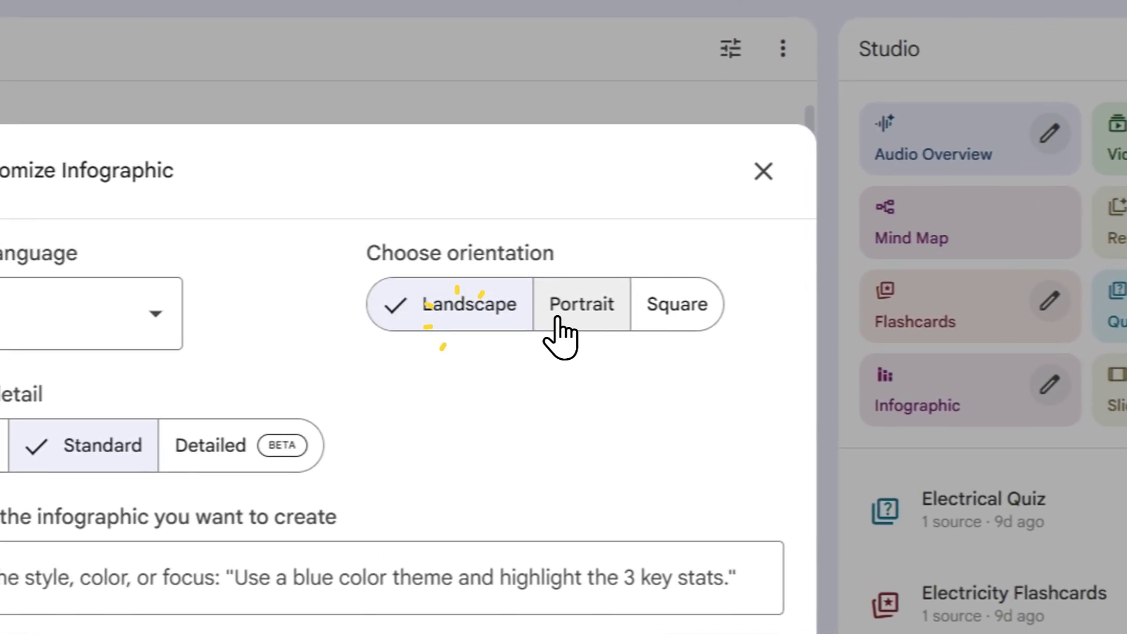
click(559, 330)
click(656, 329)
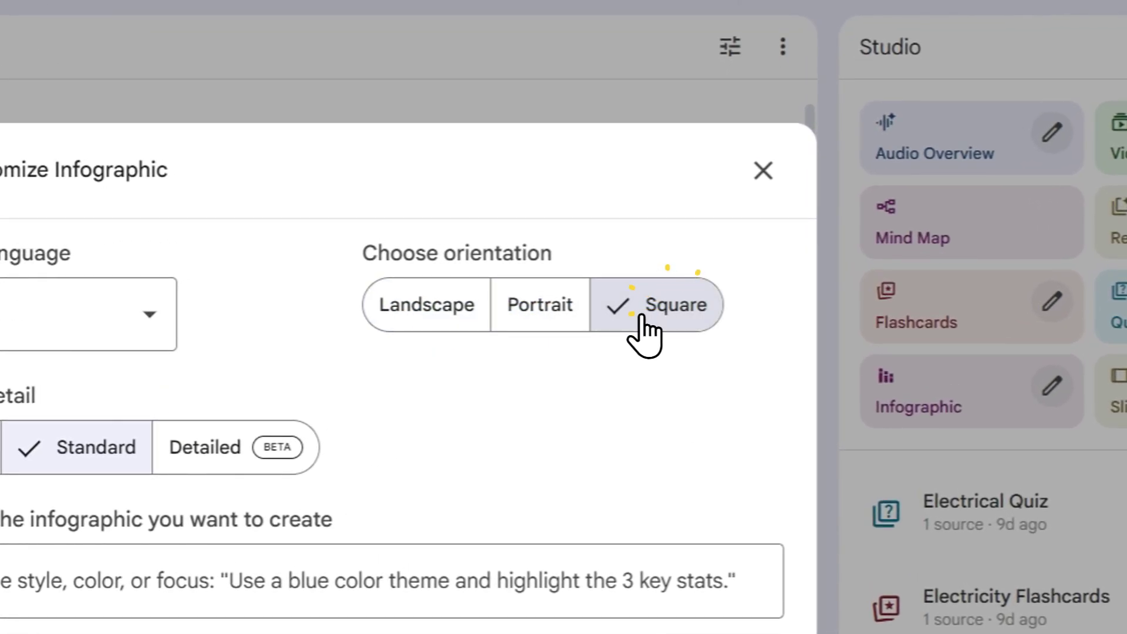
click(547, 320)
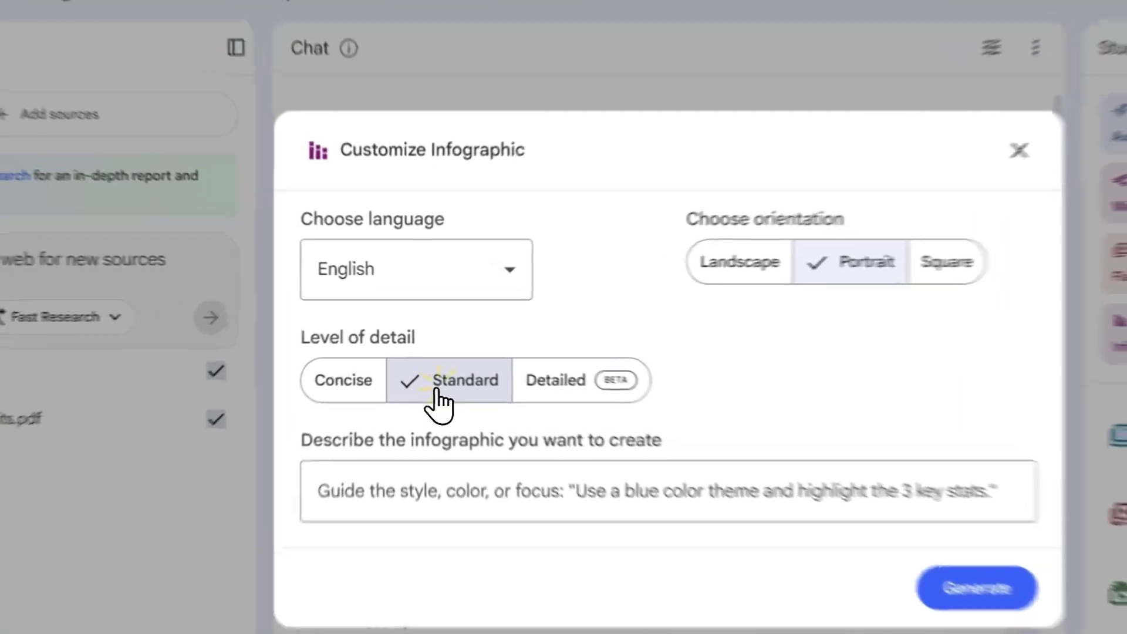
click(424, 358)
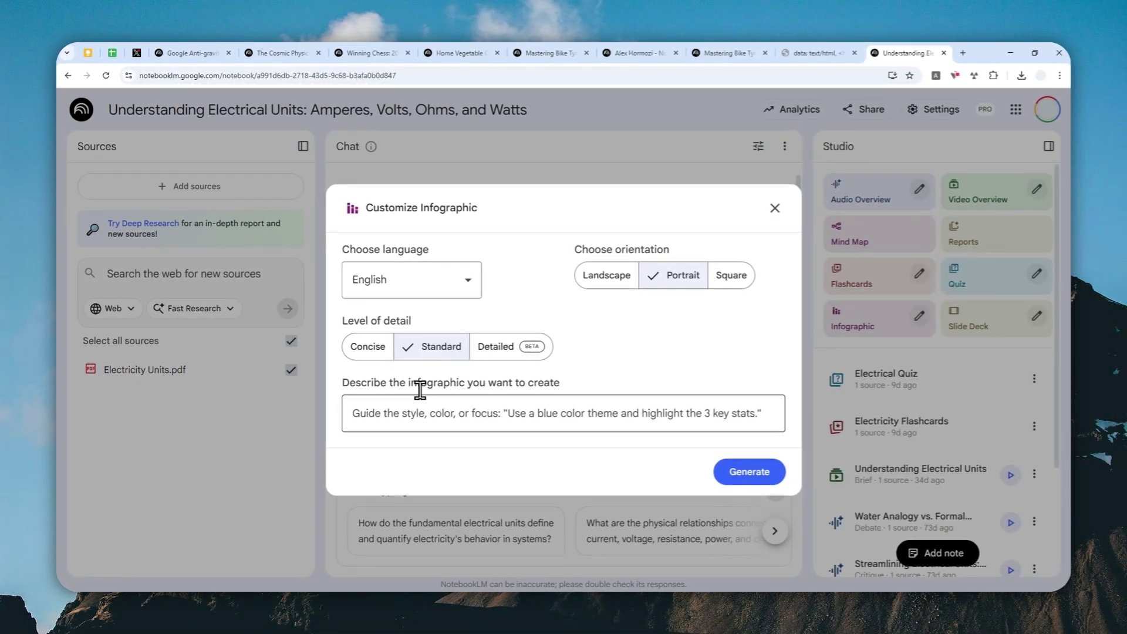
- Paste the saved spacing prompt (30-40% empty space between elements) into the infographic description
click(389, 421)
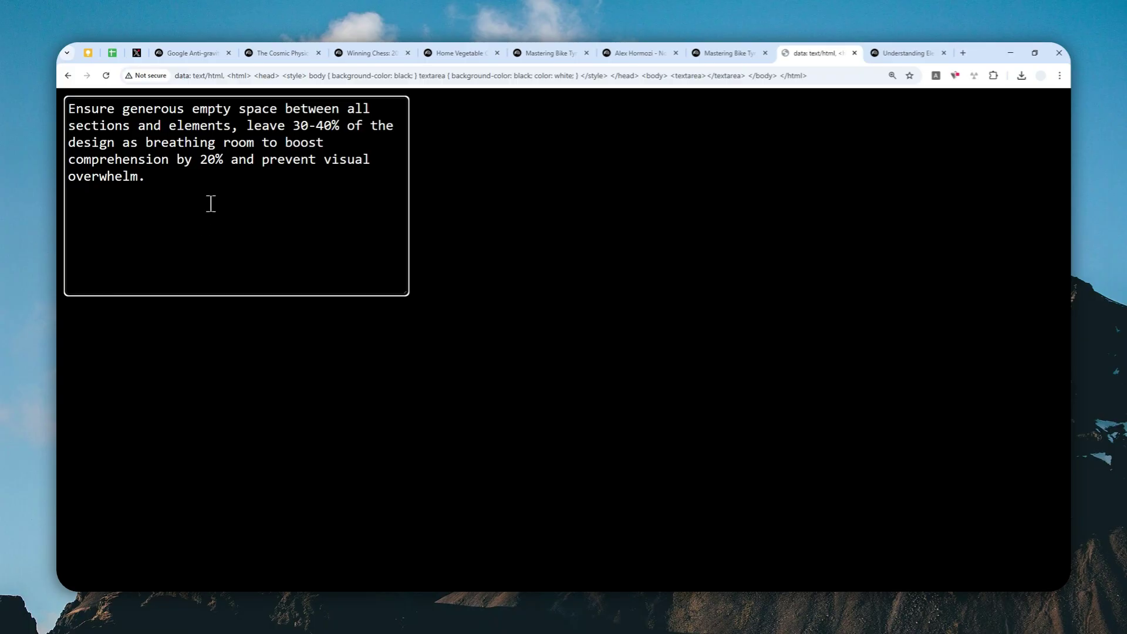
drag(187, 183, 100, 110)
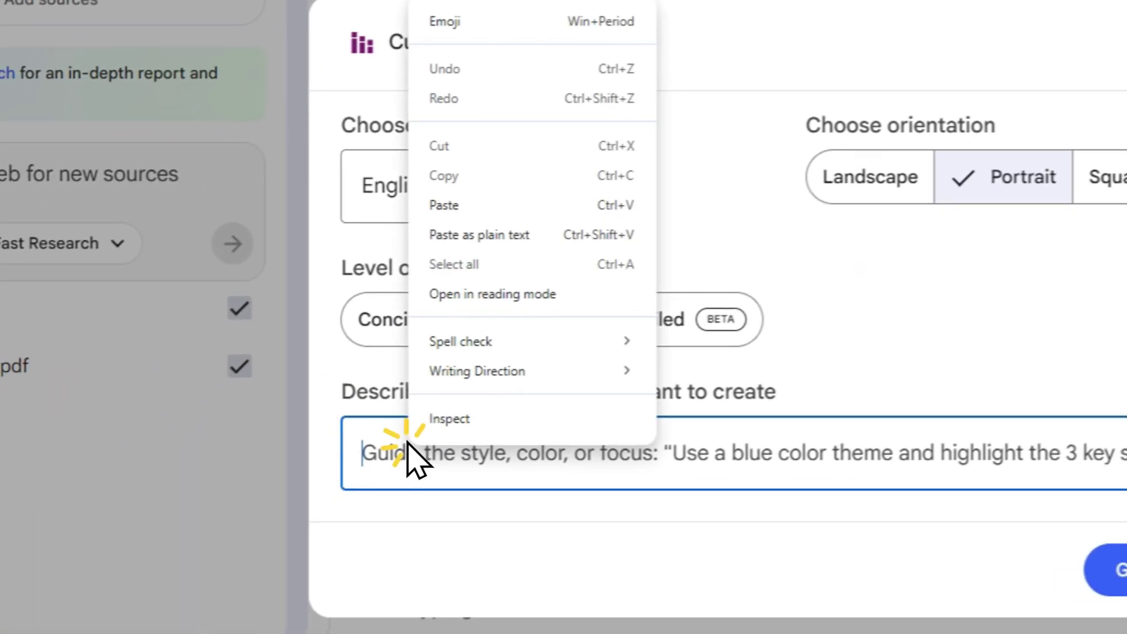
click(506, 206)
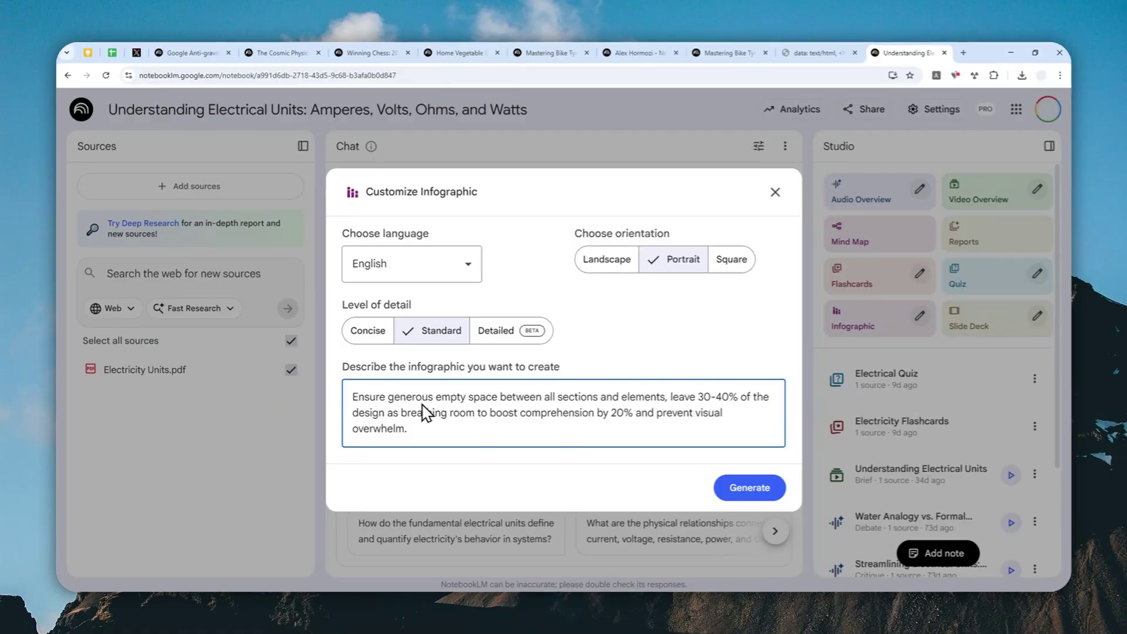
- Glance at the gardening and chess notebook tabs, then return to the Electrical Units notebook
click(462, 51)
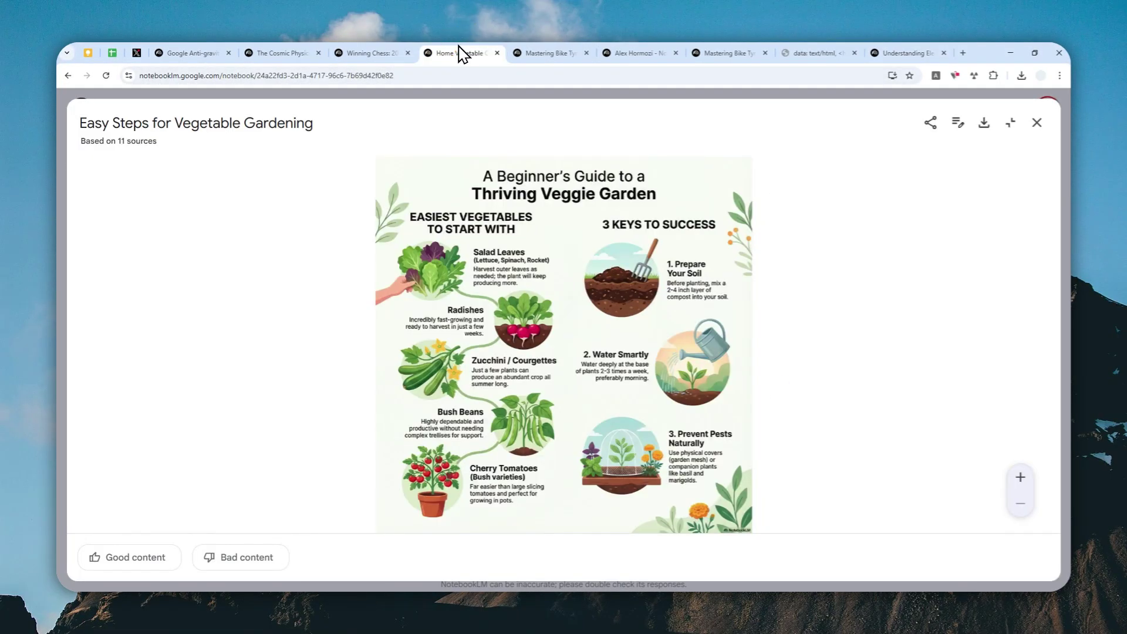
click(382, 48)
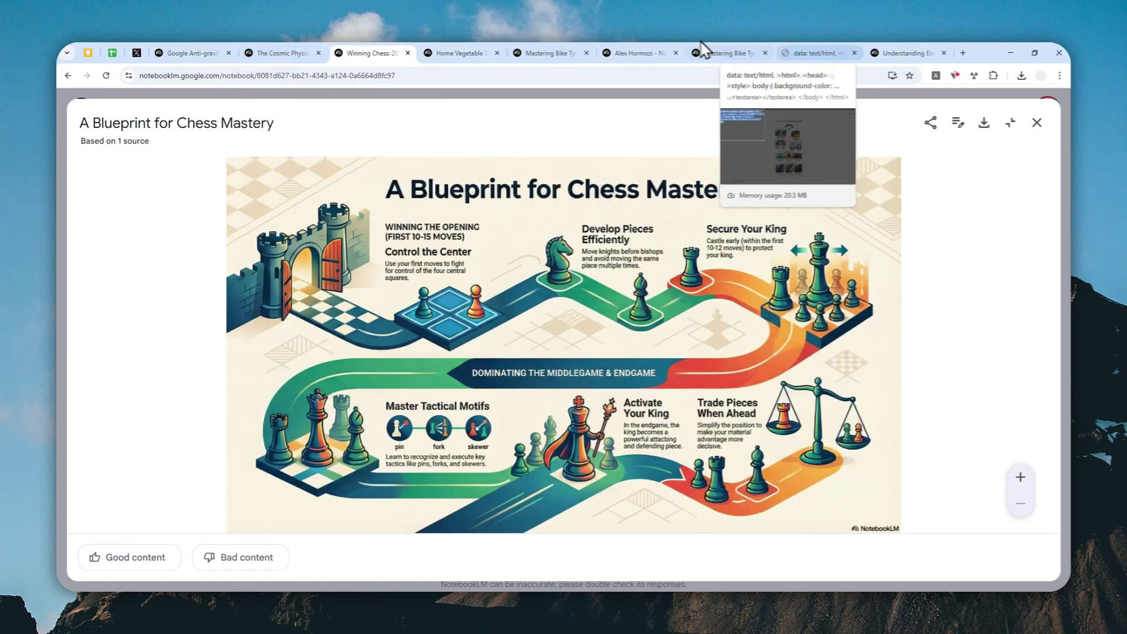
click(801, 52)
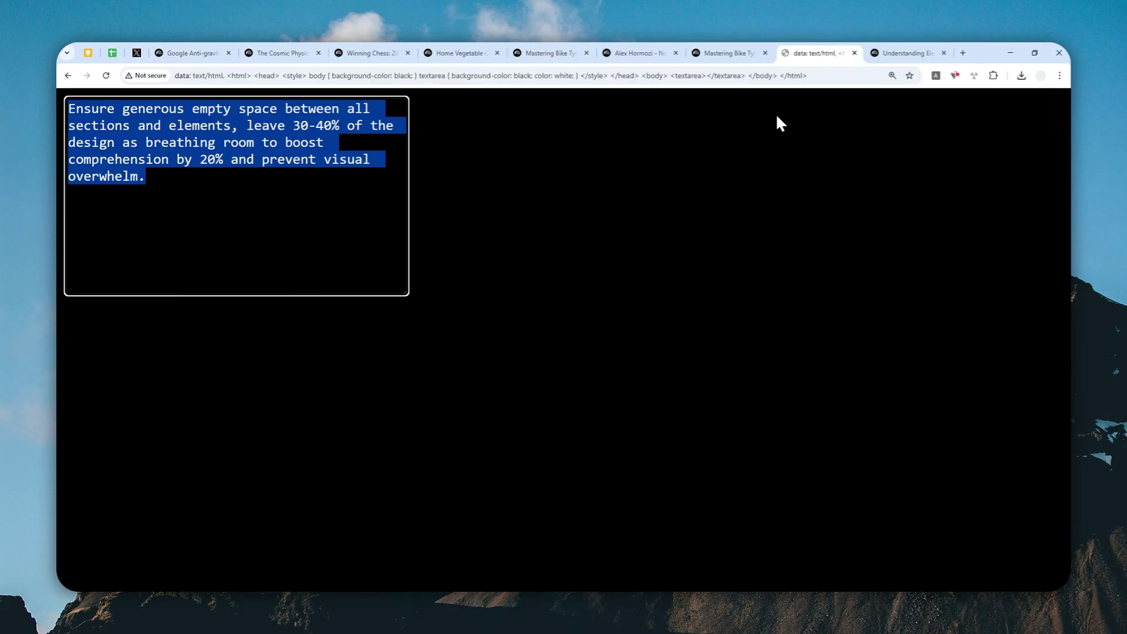
click(889, 54)
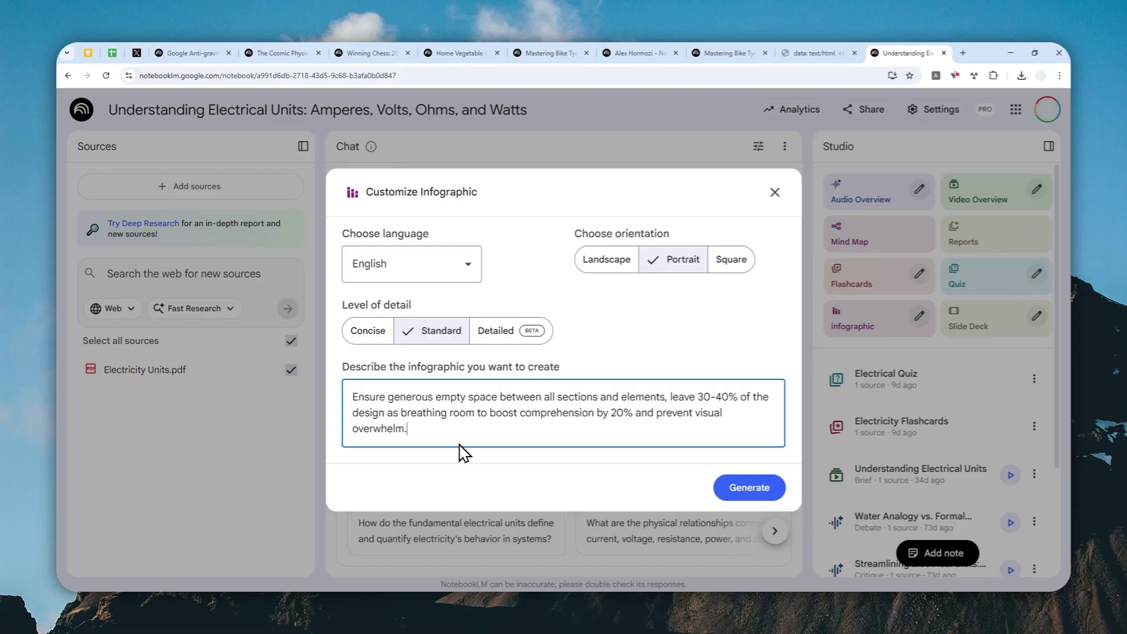
- Generate the custom portrait infographic, producing 'Visual Guide to Electrical Units' in Studio
click(747, 488)
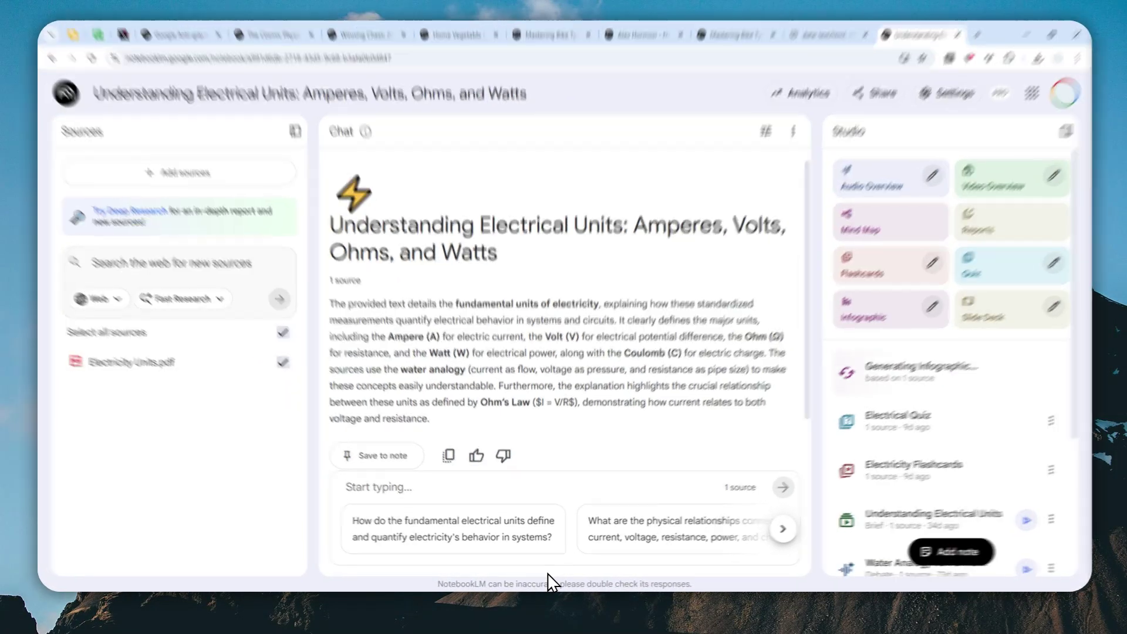
click(549, 573)
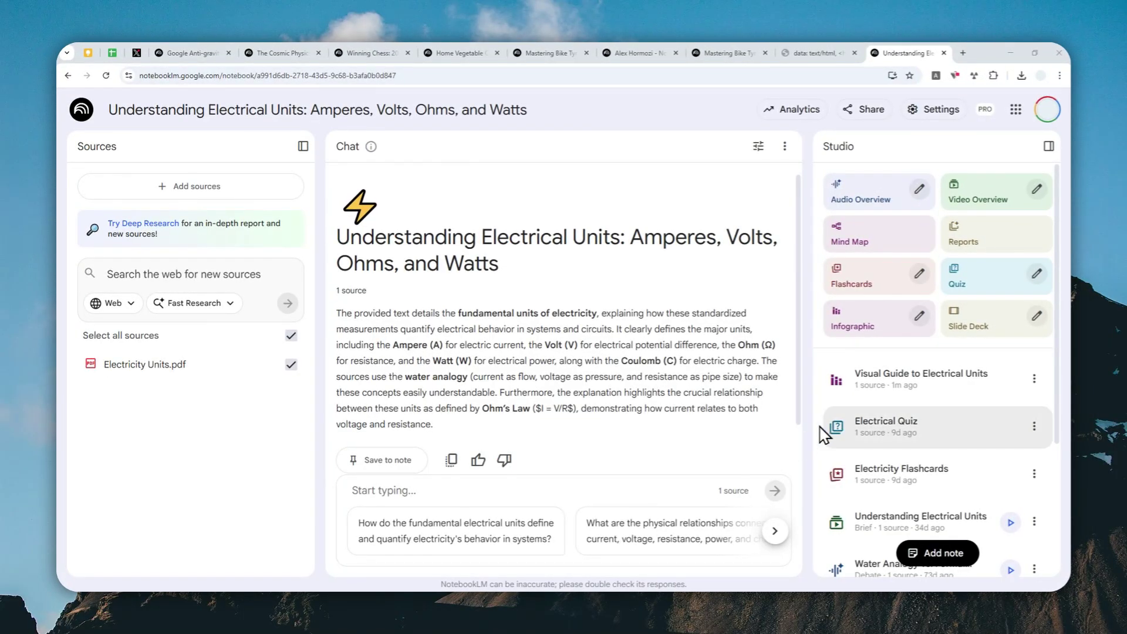
- Open the 'Visual Guide to Electrical Units' infographic and download it as a PNG image
click(876, 392)
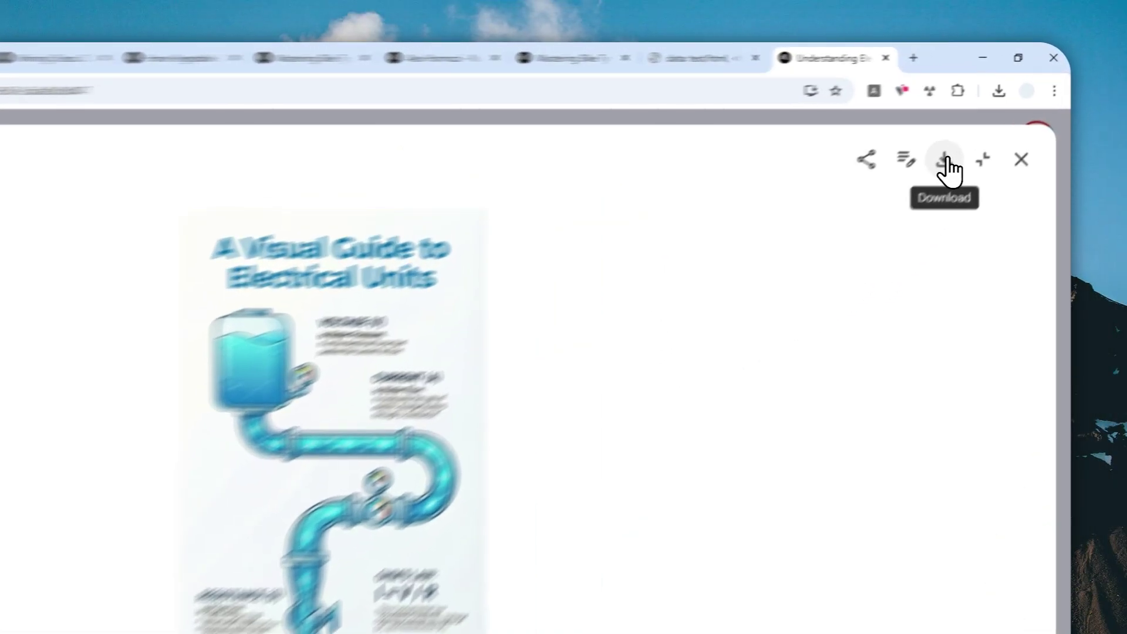
click(984, 123)
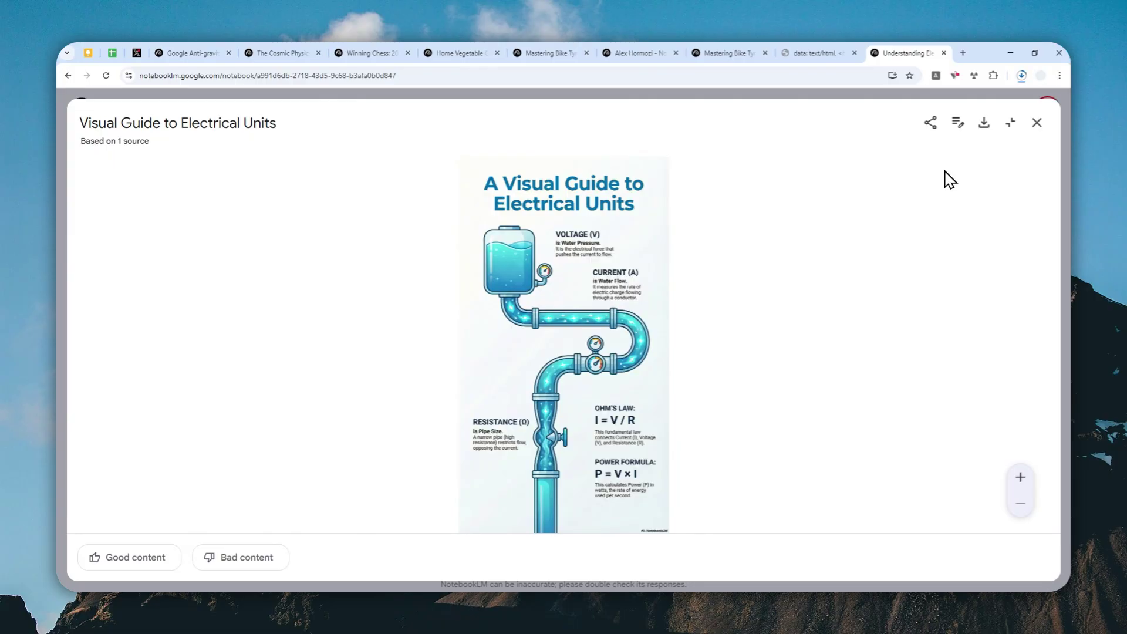
click(1017, 79)
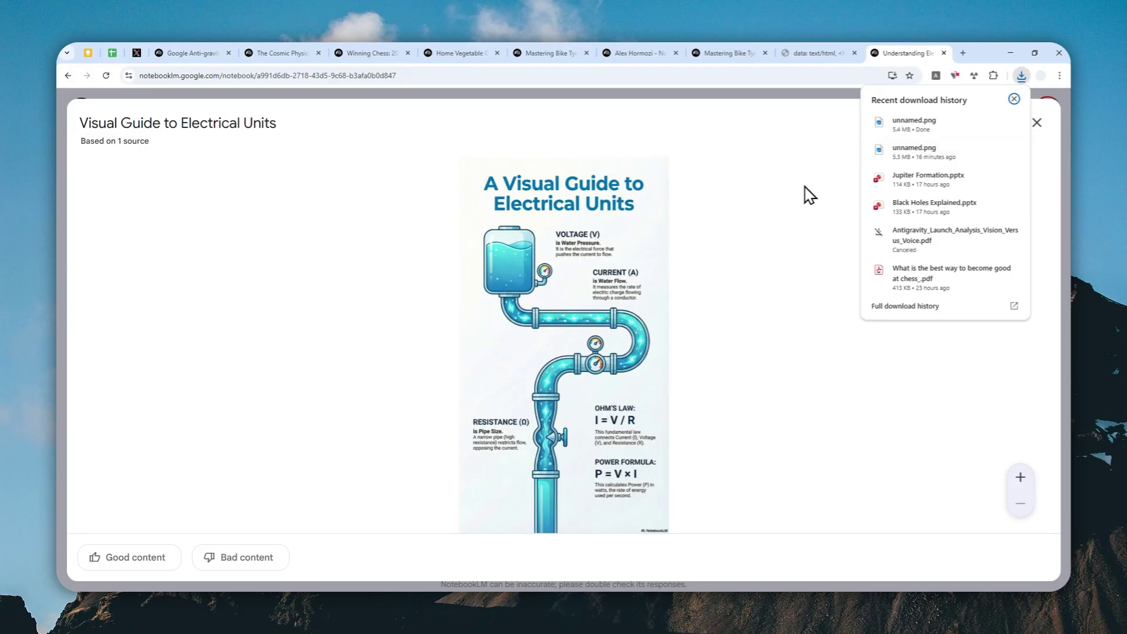
click(727, 203)
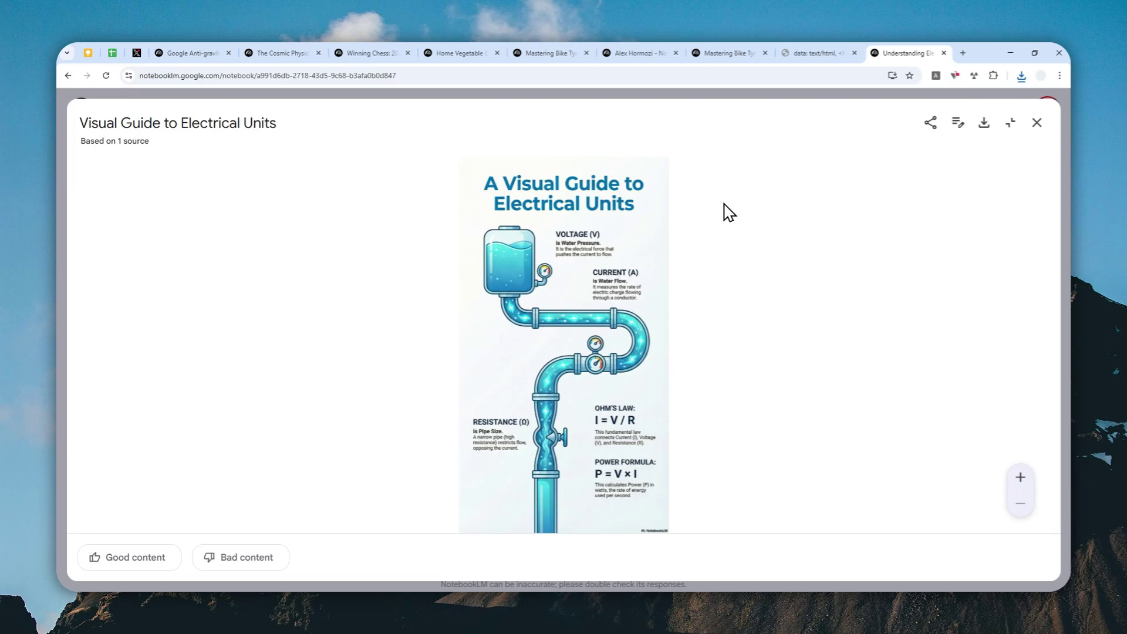
click(369, 42)
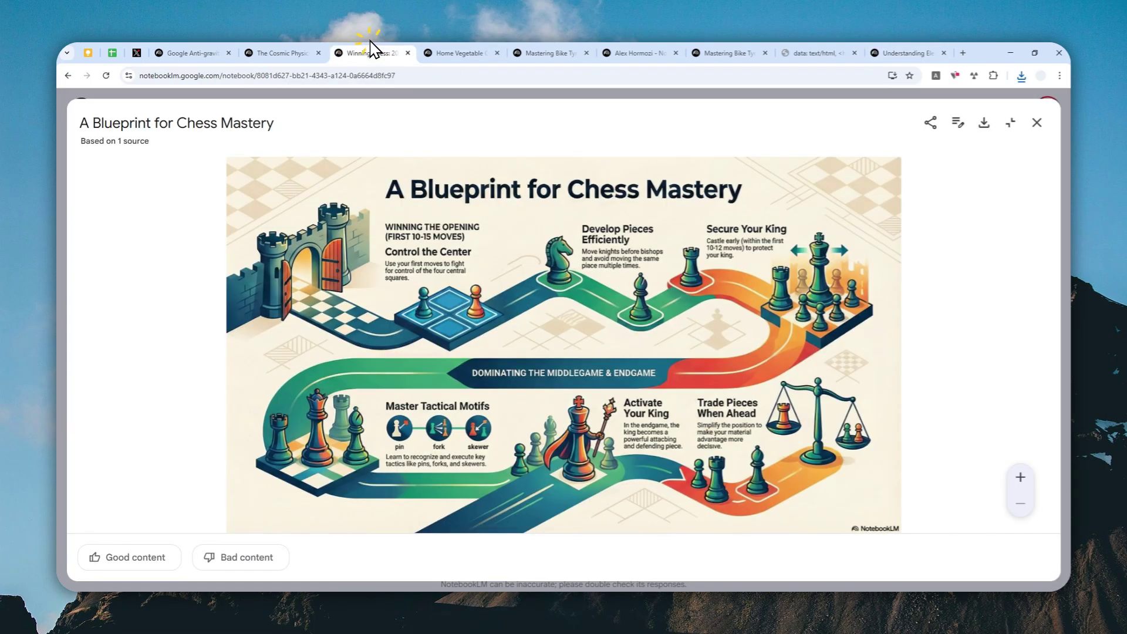
click(808, 47)
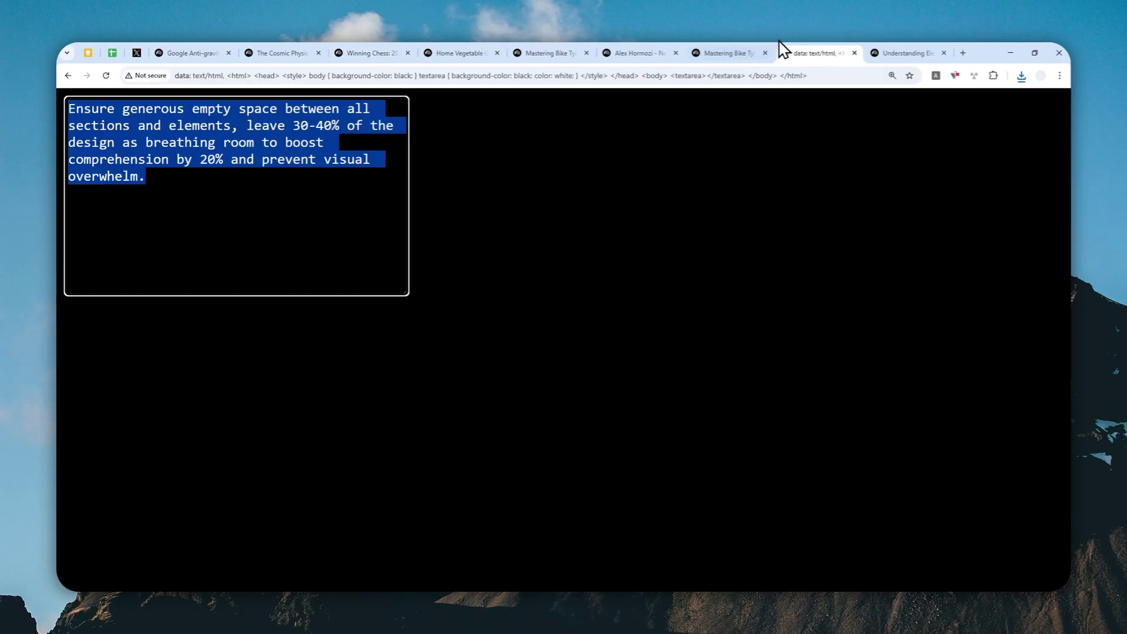
click(463, 50)
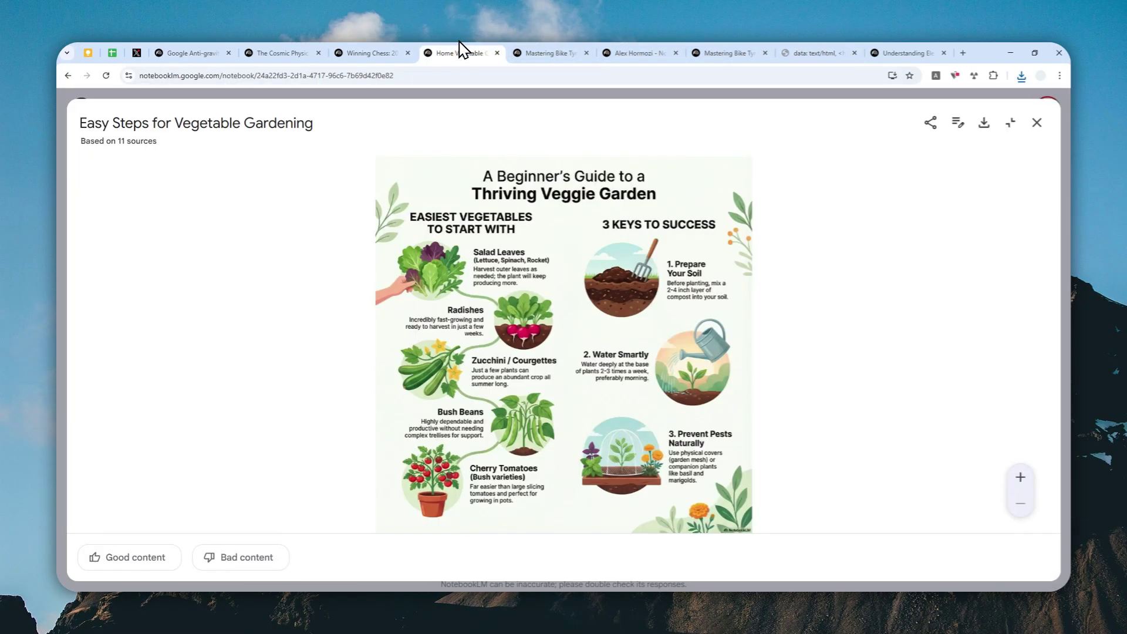
click(203, 51)
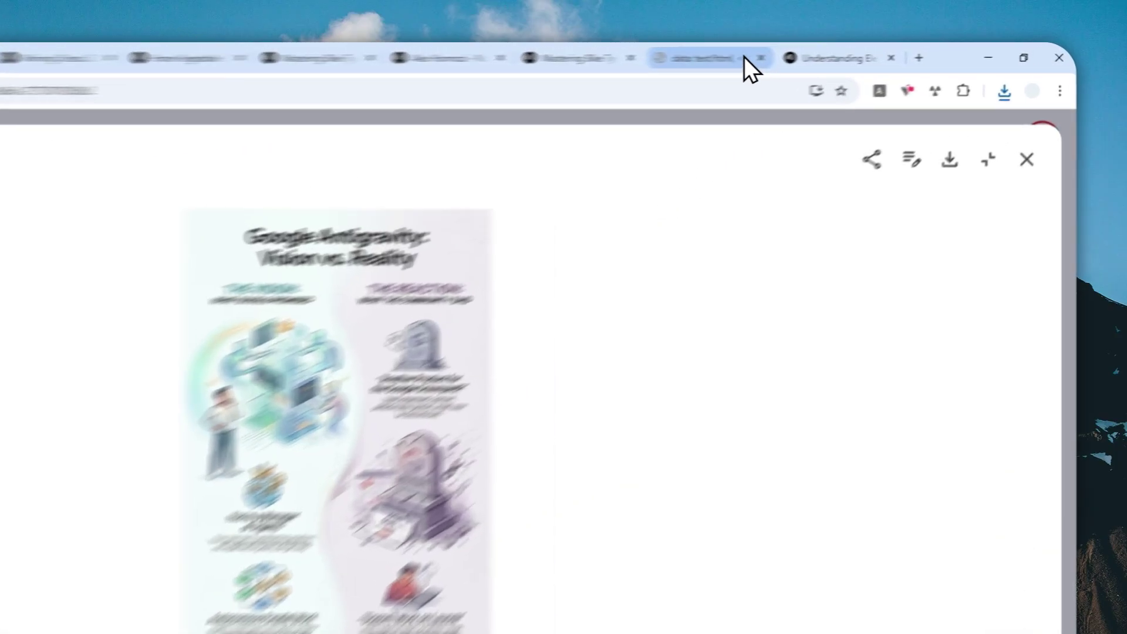
click(896, 47)
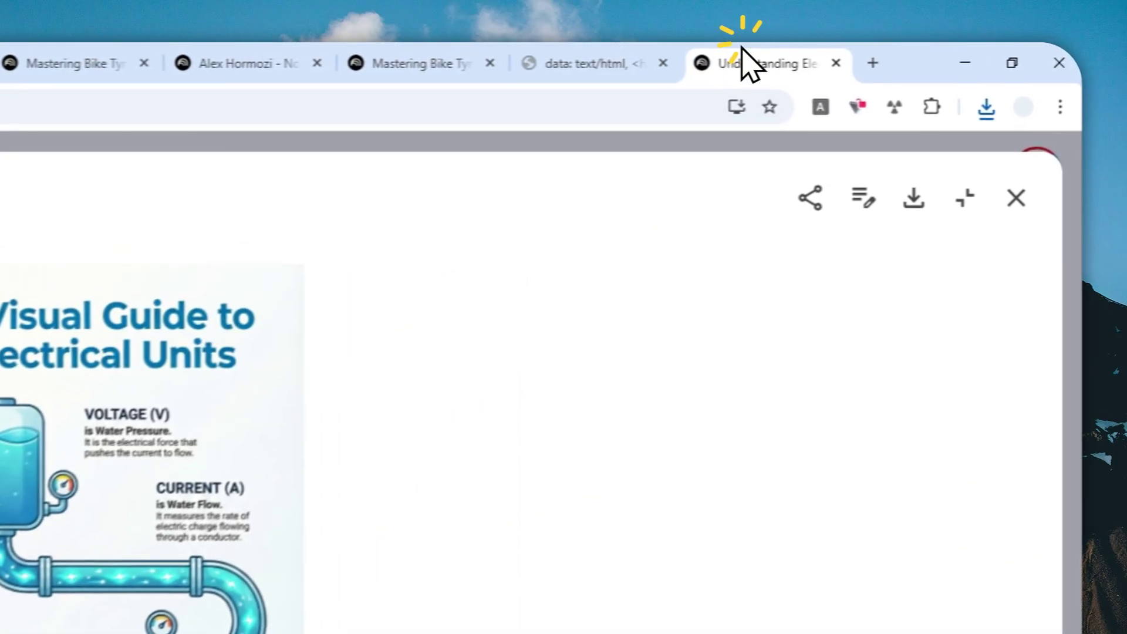